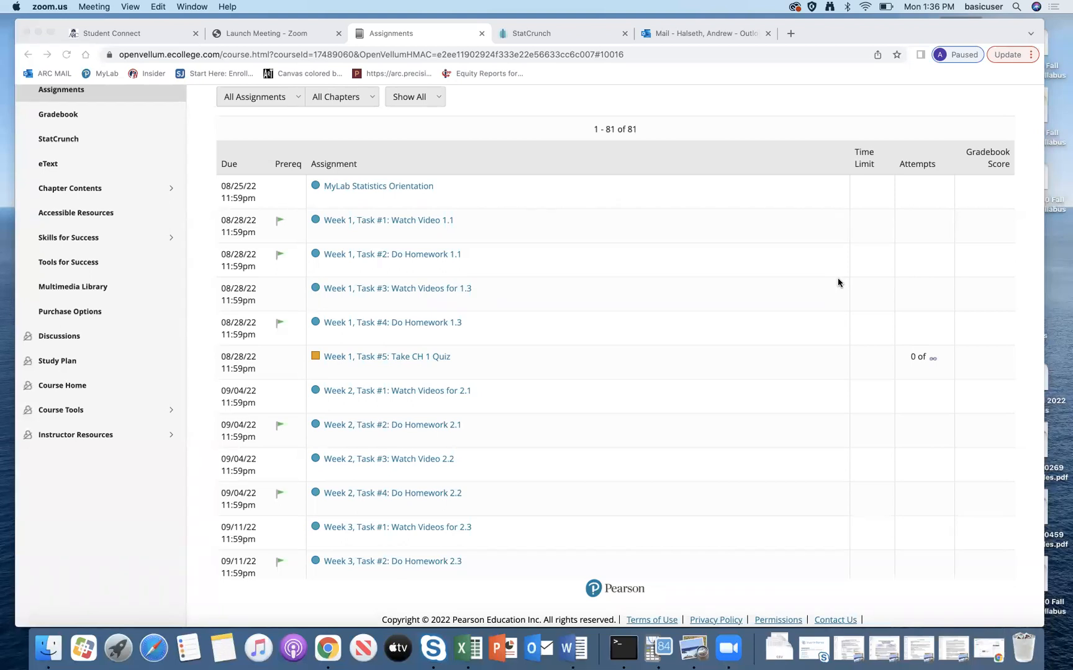
Open Question 12 of the assignment "Week 4, Task #2: Ch 2 StatCrunch Homework".
{"action": "scroll", "coordinate": [769, 368], "scroll_direction": "down", "scroll_amount": 5}
{"action": "scroll", "coordinate": [769, 368], "scroll_direction": "down", "scroll_amount": 3}
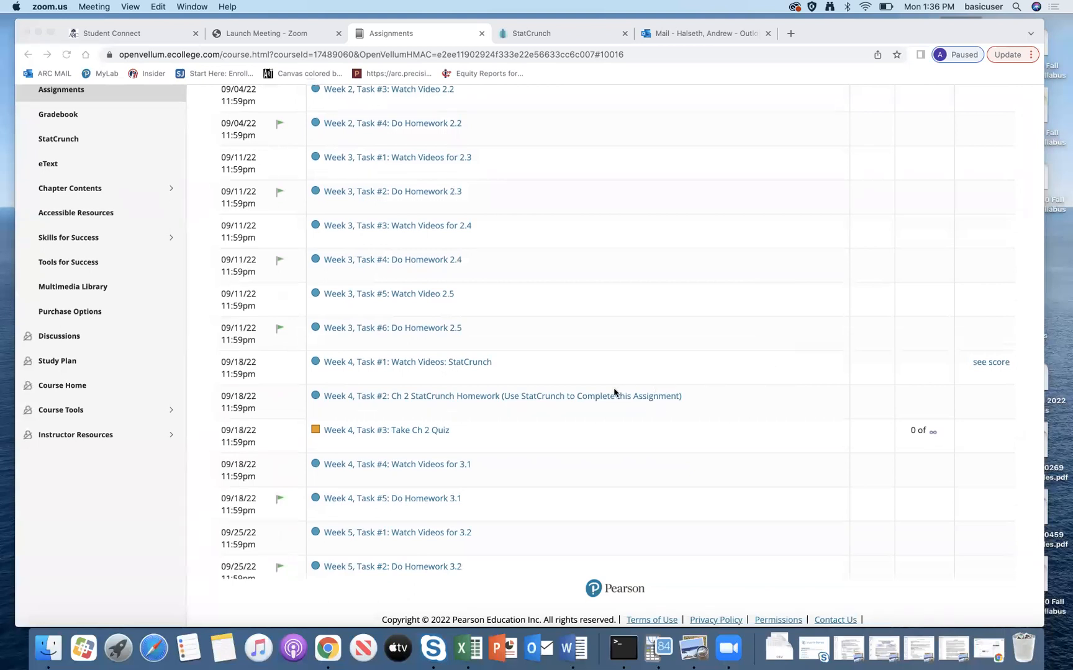
{"action": "left_click", "coordinate": [596, 400]}
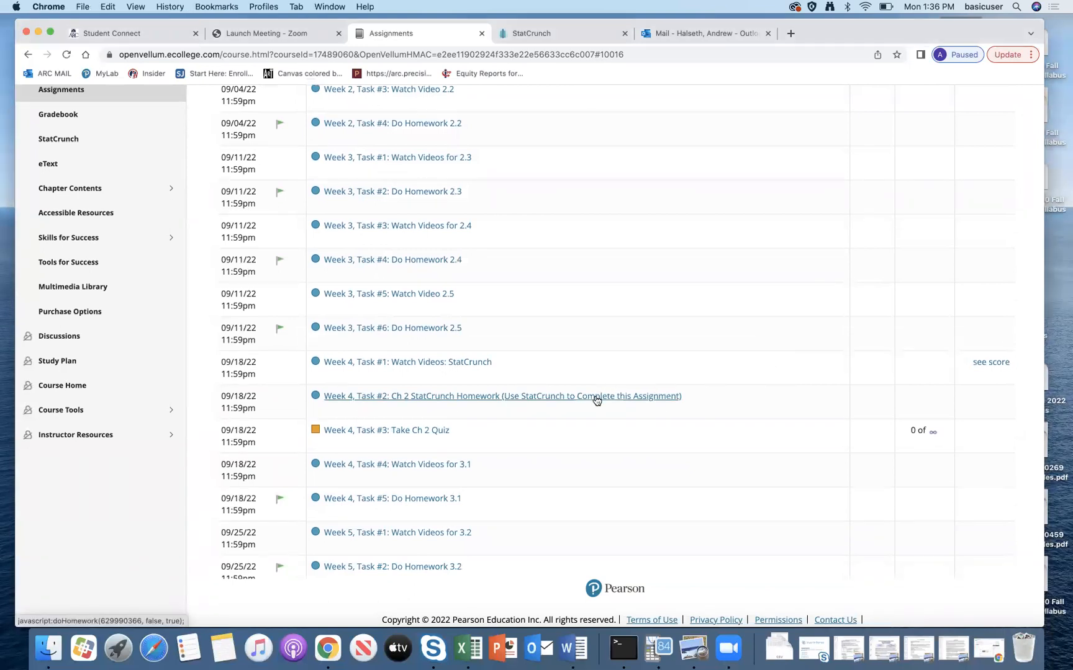
{"action": "left_click", "coordinate": [596, 399]}
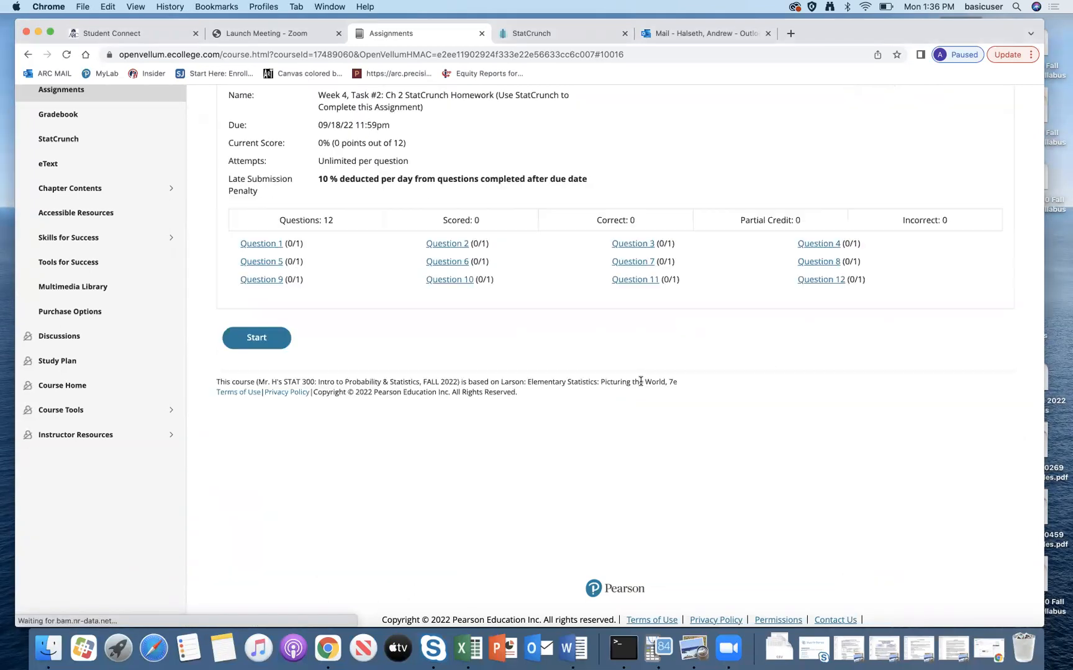
{"action": "left_click", "coordinate": [823, 282]}
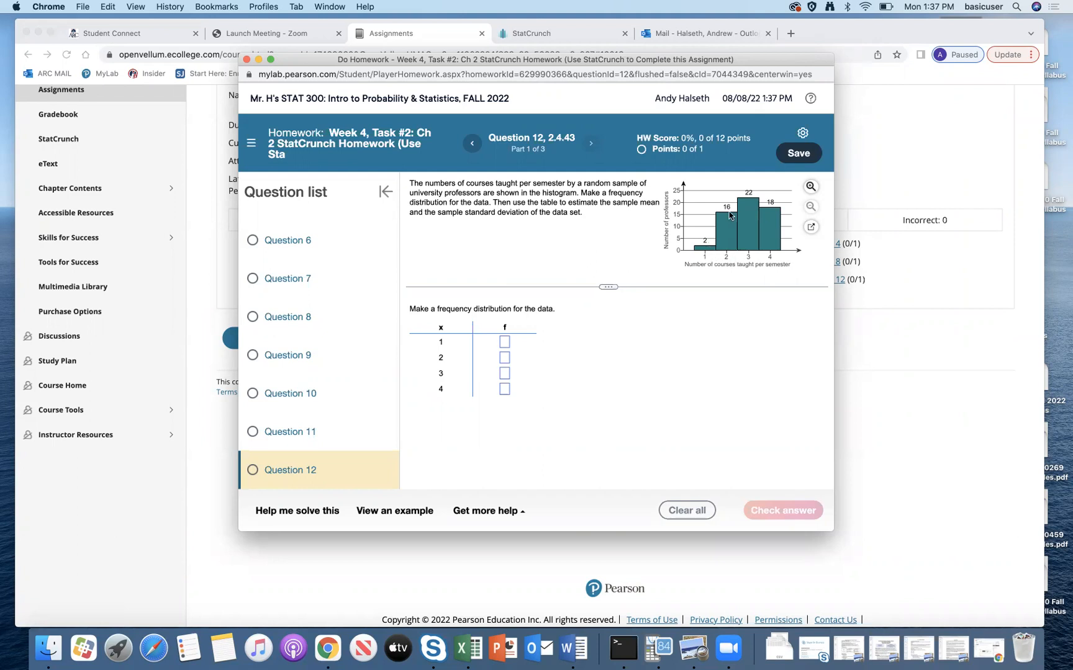
Fill the frequency distribution with 2, 16, 22 and 18 for x = 1 to 4 and check the answer.
{"action": "left_click", "coordinate": [504, 342]}
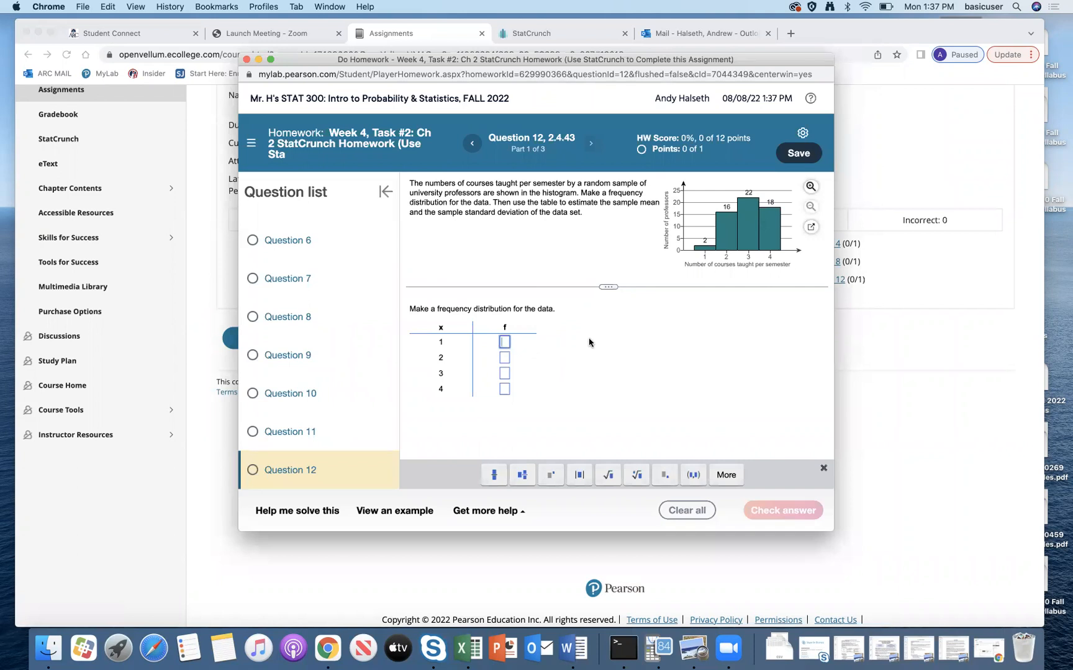
{"action": "type", "text": "2"}
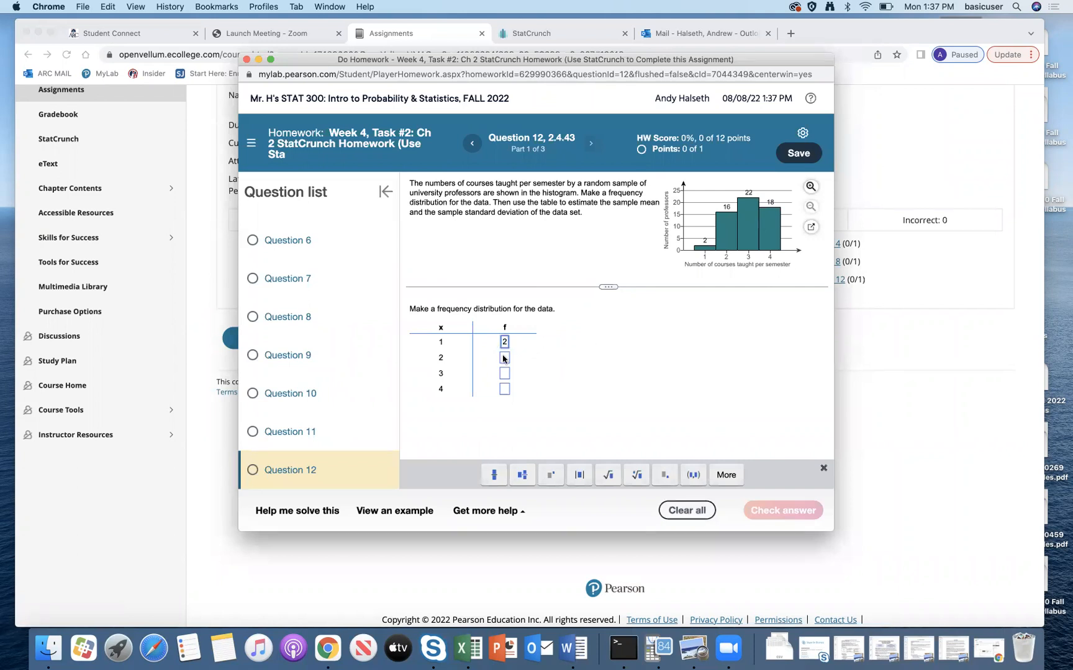
{"action": "type", "text": "16"}
{"action": "type", "text": "22"}
{"action": "left_click", "coordinate": [505, 389]}
{"action": "type", "text": "1"}
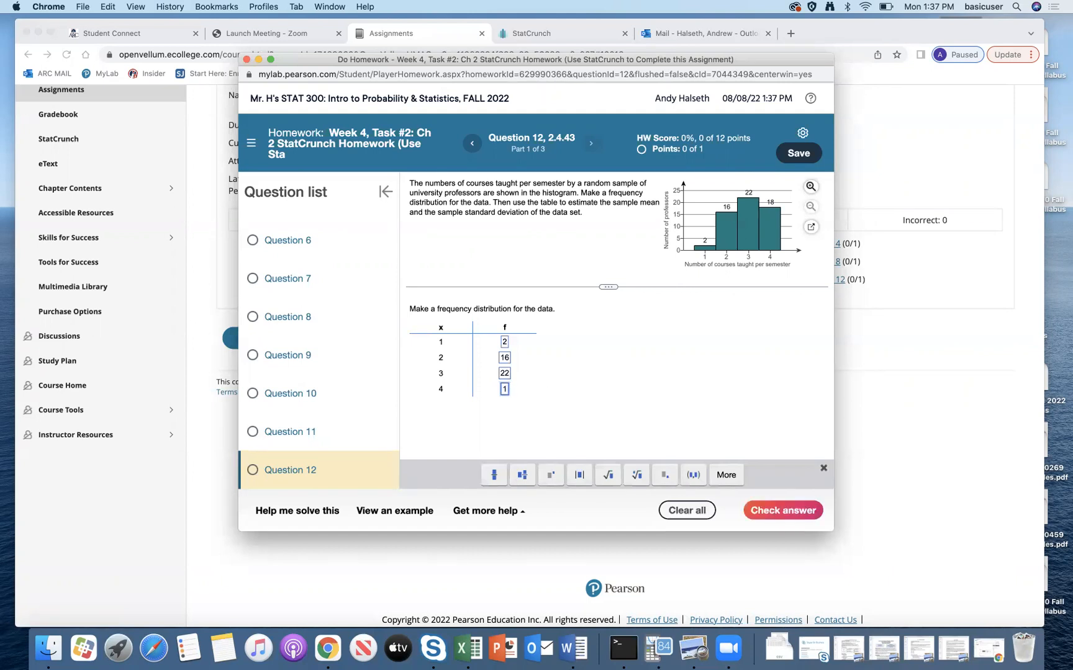
{"action": "type", "text": "8"}
{"action": "left_click", "coordinate": [776, 510]}
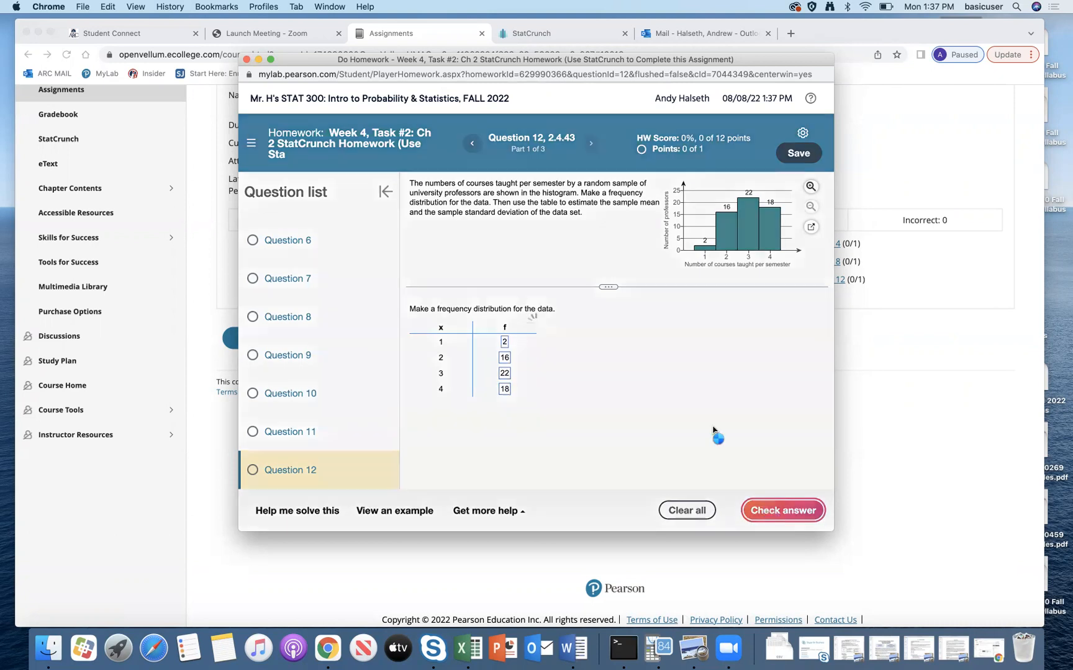
{"action": "left_click", "coordinate": [541, 346]}
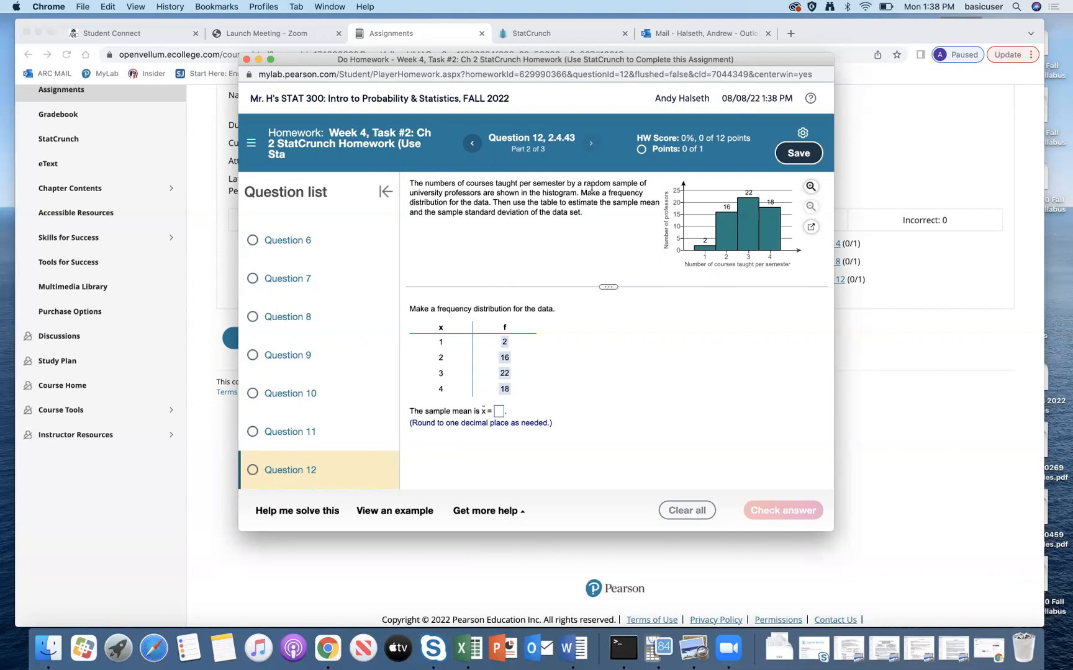
Switch to StatCrunch and arrange its data table beside the homework window so the question stays readable.
{"action": "left_click_drag", "start_coordinate": [601, 62], "coordinate": [837, 75]}
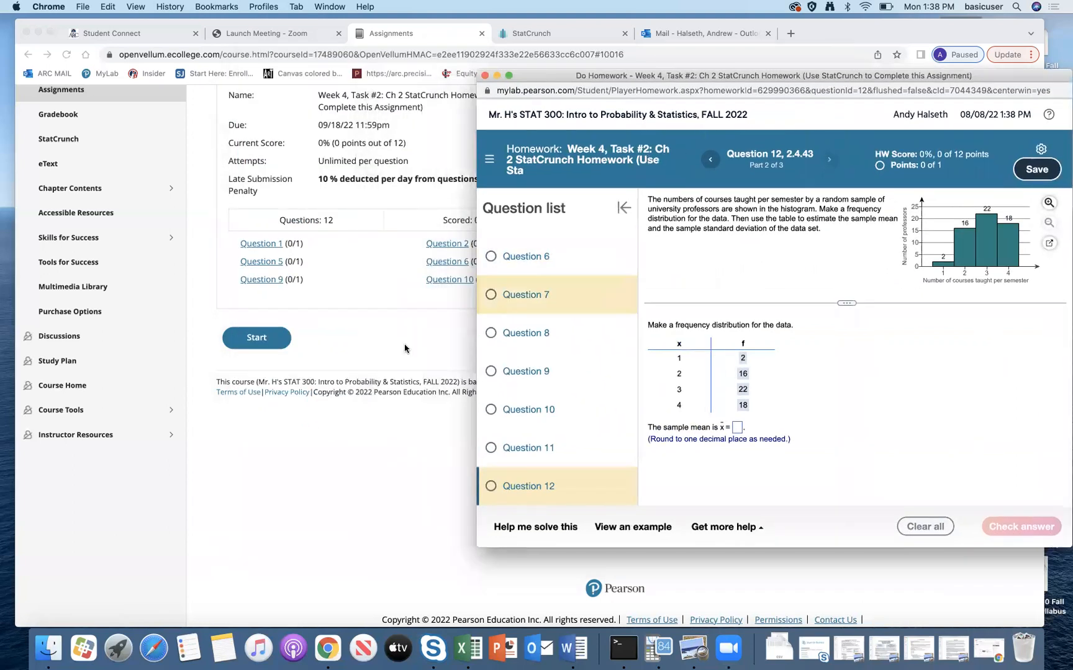
{"action": "left_click", "coordinate": [534, 33]}
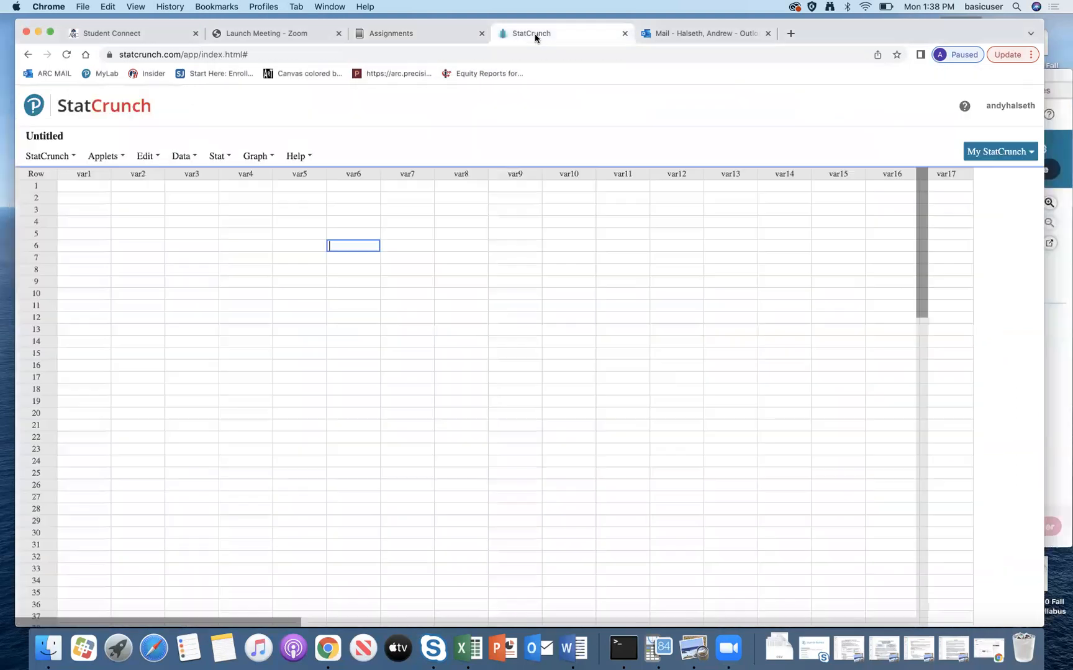
{"action": "left_click_drag", "start_coordinate": [1042, 125], "coordinate": [599, 116]}
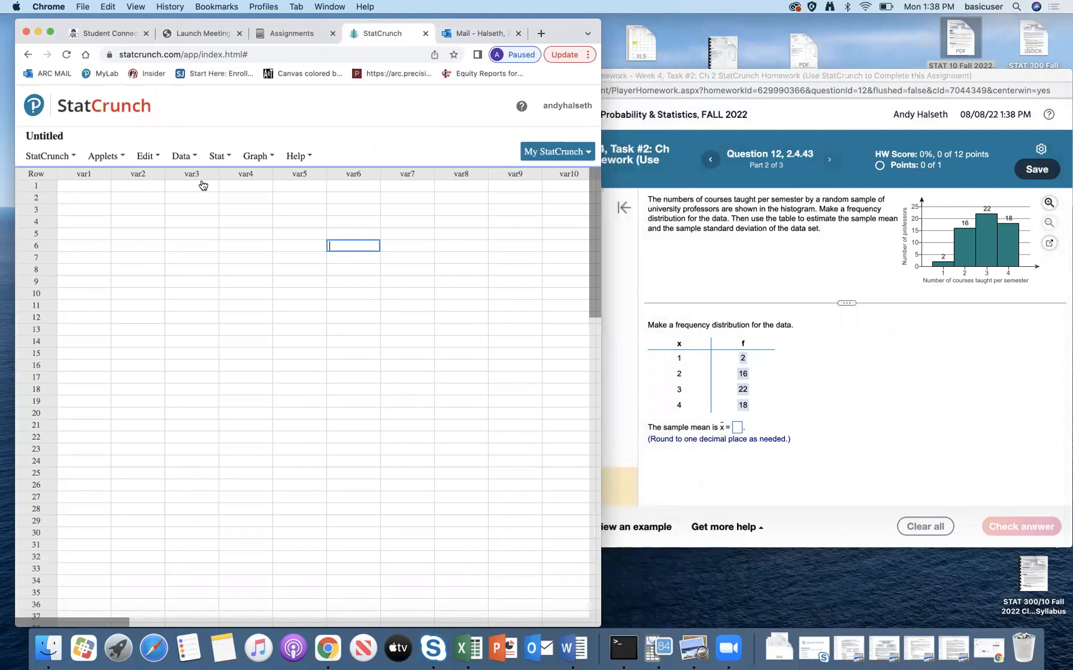
Enter the x values 1, 2, 3 and 4 in rows 1 to 4 of the var1 column.
{"action": "left_click", "coordinate": [87, 187]}
{"action": "type", "text": "1"}
{"action": "key", "text": "Return"}
{"action": "type", "text": "2"}
{"action": "key", "text": "Return"}
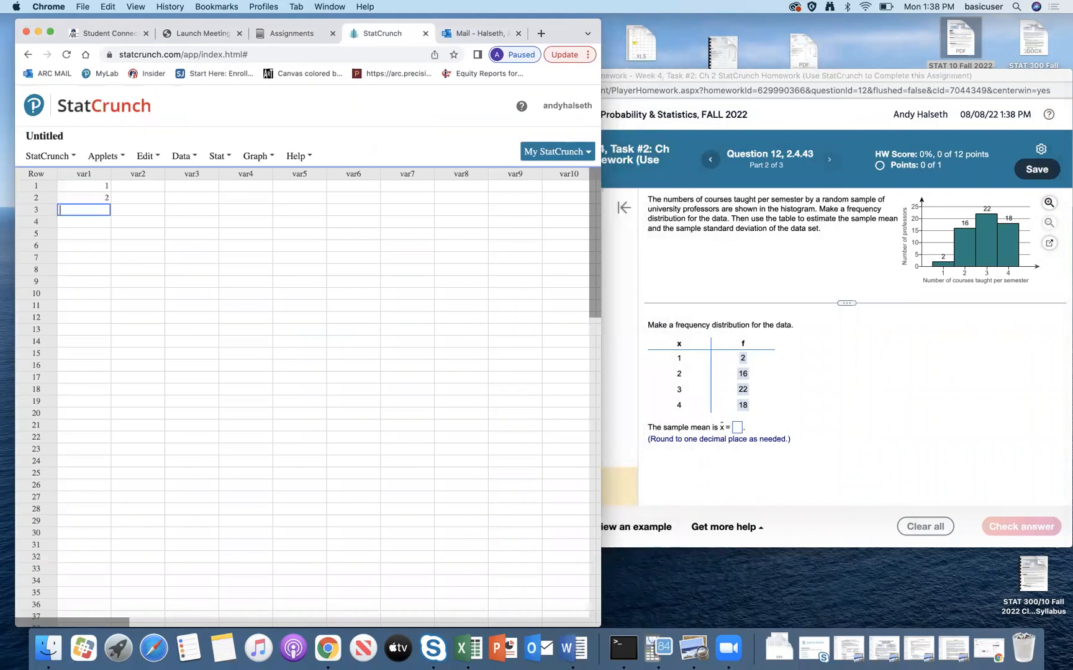
{"action": "type", "text": "3"}
{"action": "key", "text": "Return"}
{"action": "type", "text": "4"}
{"action": "key", "text": "Return"}
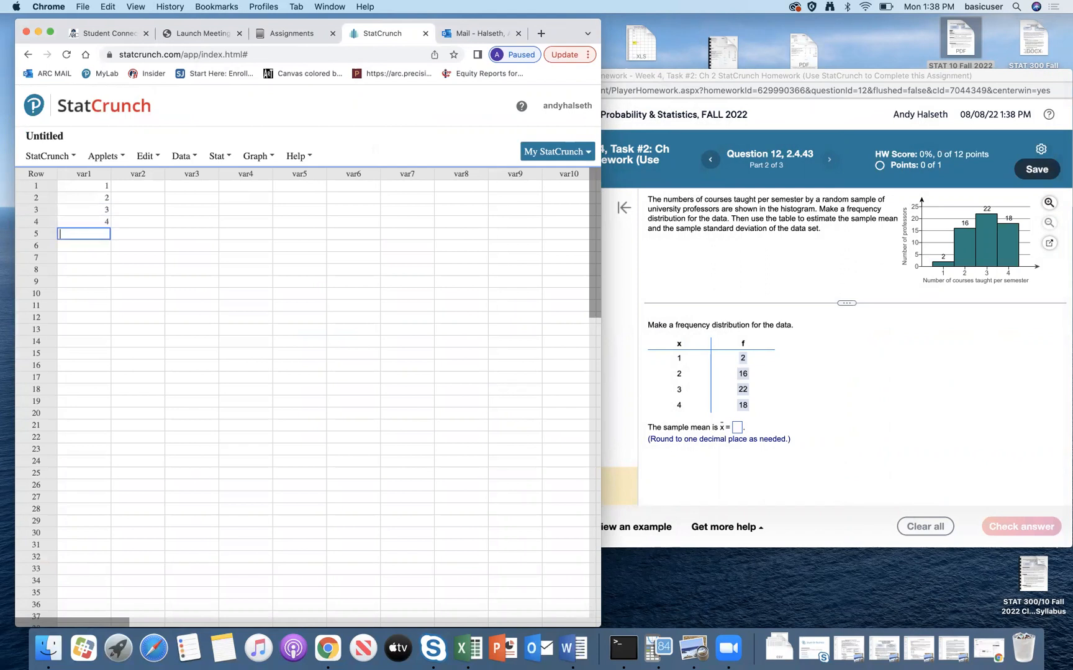
Enter the frequencies 2, 16, 22 and 18 in rows 1 to 4 of the var2 column.
{"action": "key", "text": "Up"}
{"action": "key", "text": "Up"}
{"action": "key", "text": "Up"}
{"action": "key", "text": "Up"}
{"action": "key", "text": "Right"}
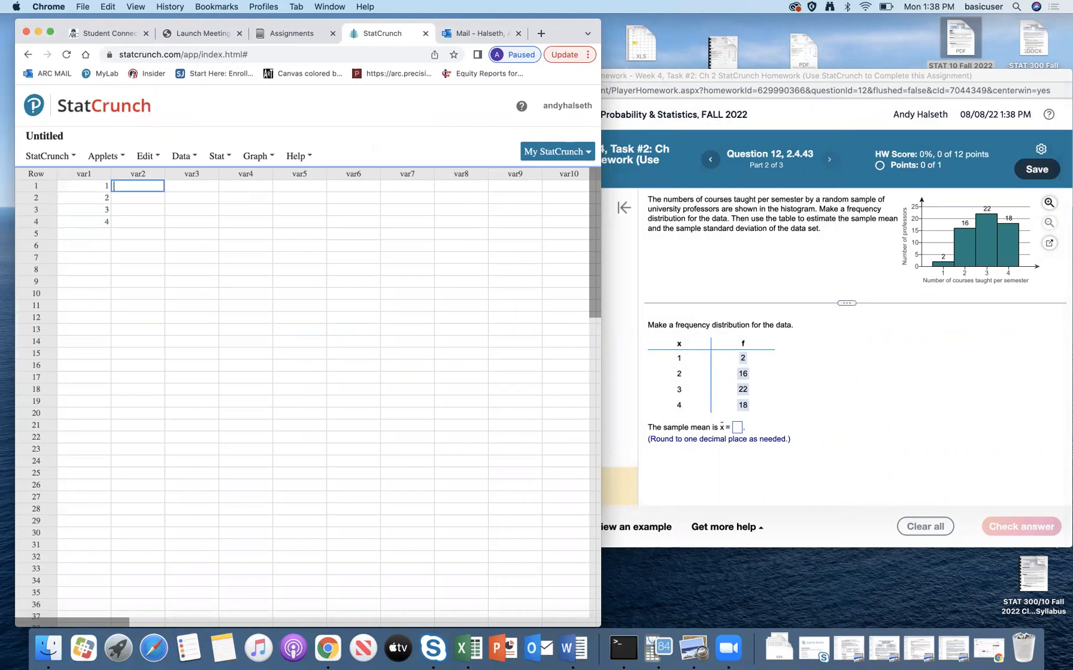
{"action": "type", "text": "2"}
{"action": "key", "text": "Return"}
{"action": "type", "text": "16"}
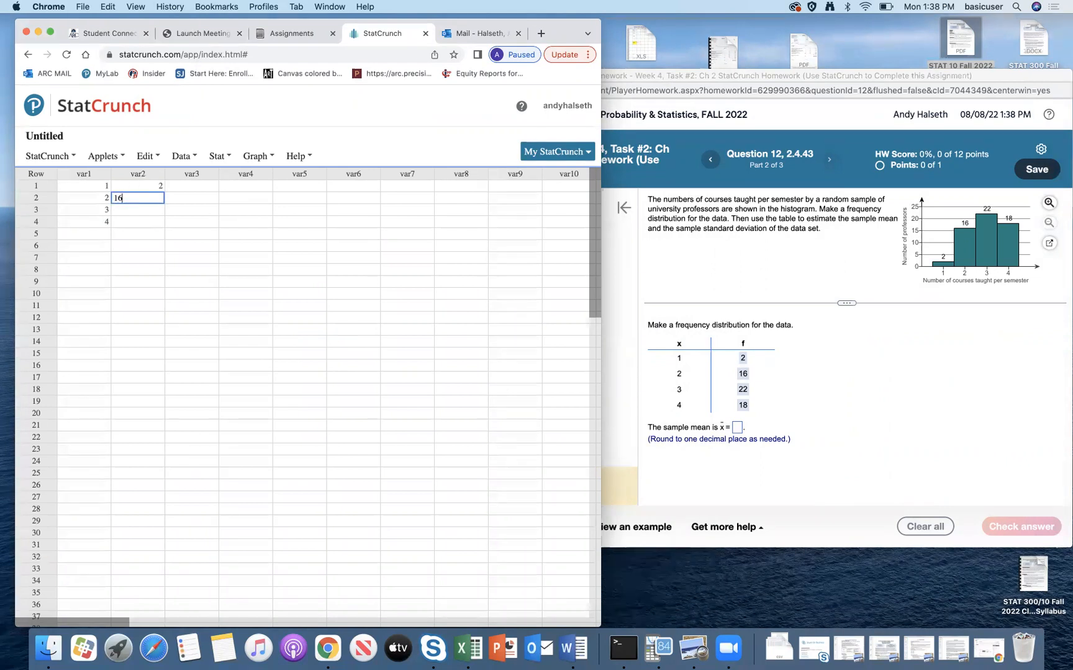
{"action": "key", "text": "Return"}
{"action": "type", "text": "22"}
{"action": "key", "text": "Return"}
{"action": "type", "text": "18"}
{"action": "key", "text": "Return"}
Compute grouped/binned summary statistics with the bins in var1 and the counts in var2.
{"action": "left_click", "coordinate": [223, 157]}
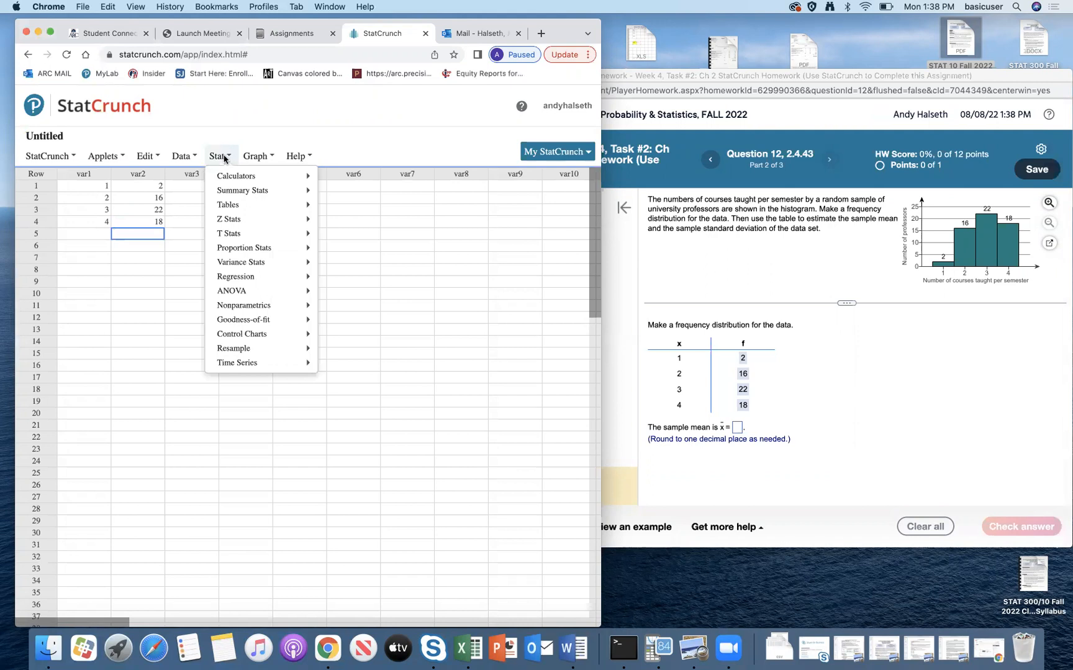
{"action": "mouse_move", "coordinate": [234, 195]}
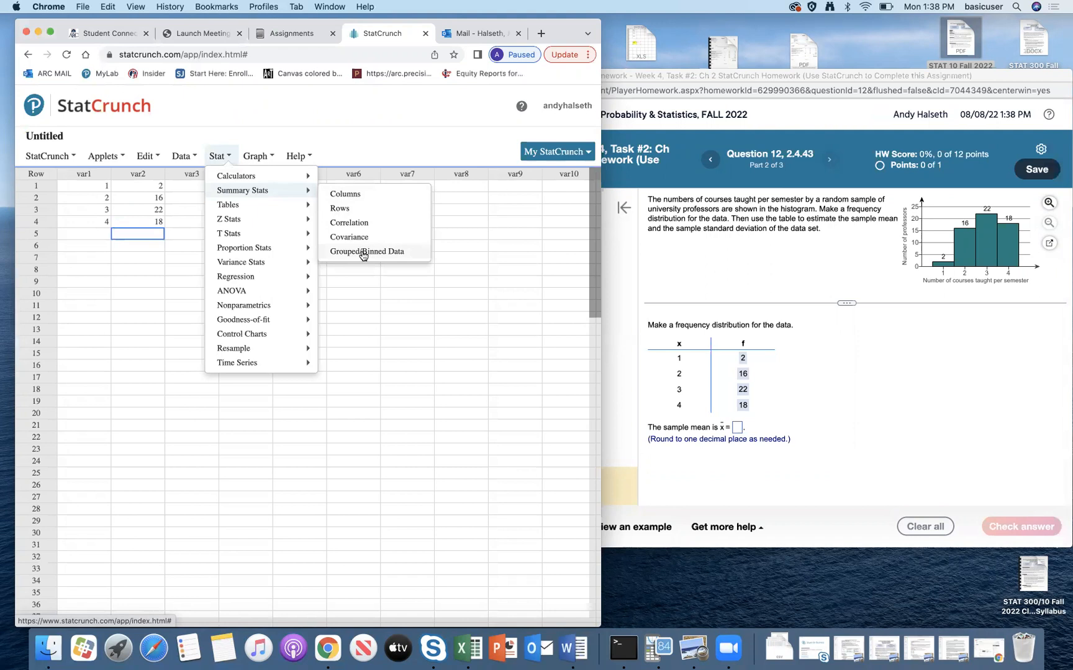
{"action": "left_click", "coordinate": [363, 252]}
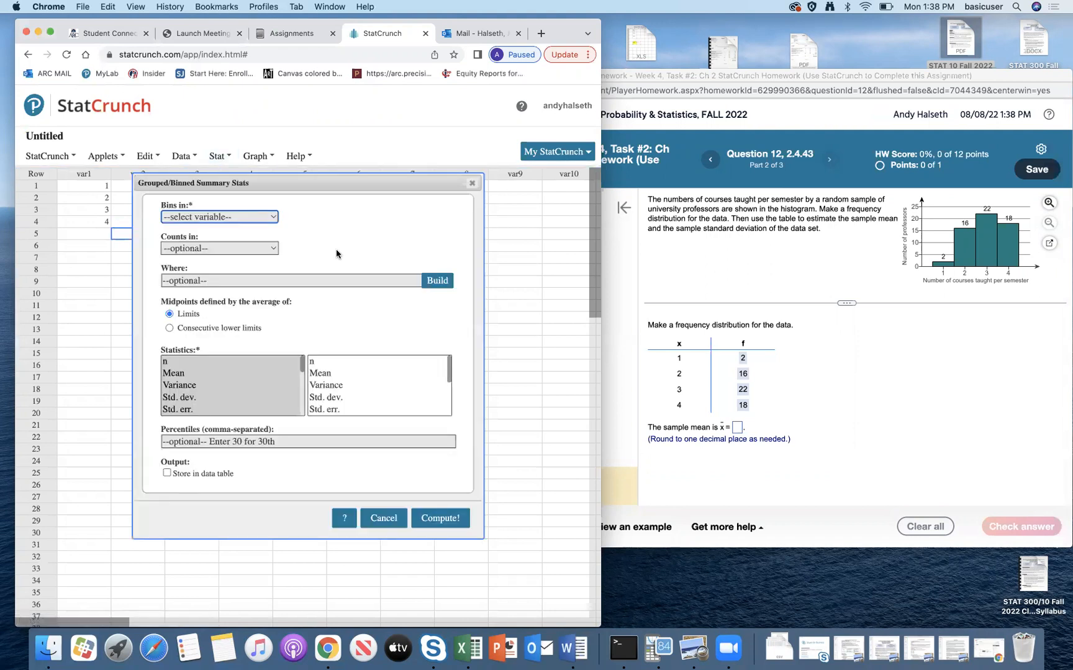
{"action": "left_click", "coordinate": [272, 217]}
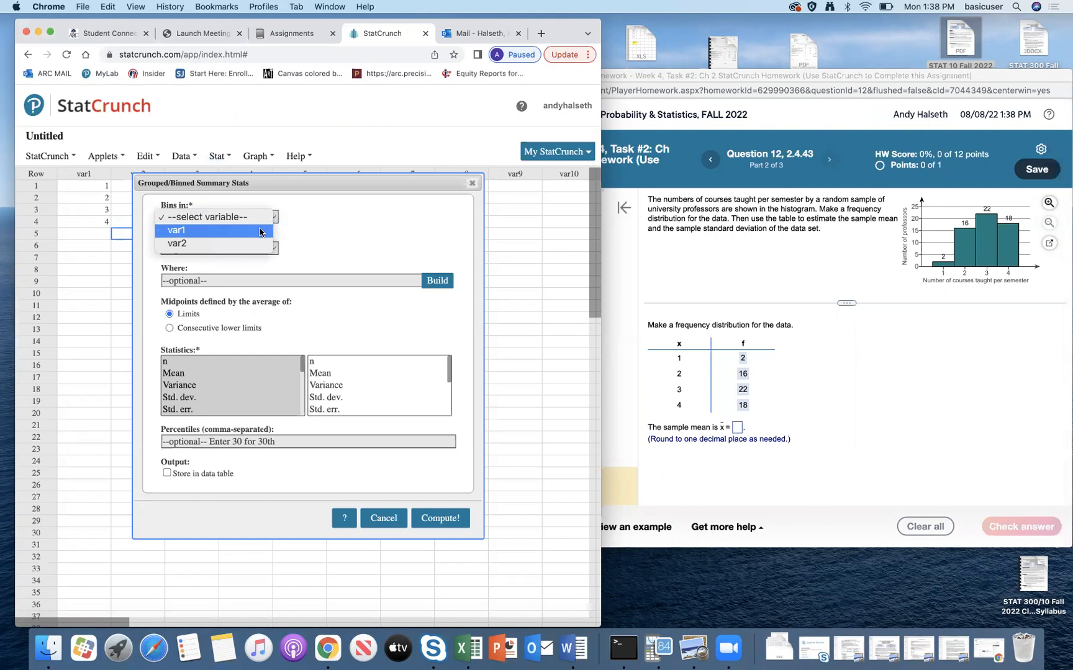
{"action": "left_click", "coordinate": [260, 231]}
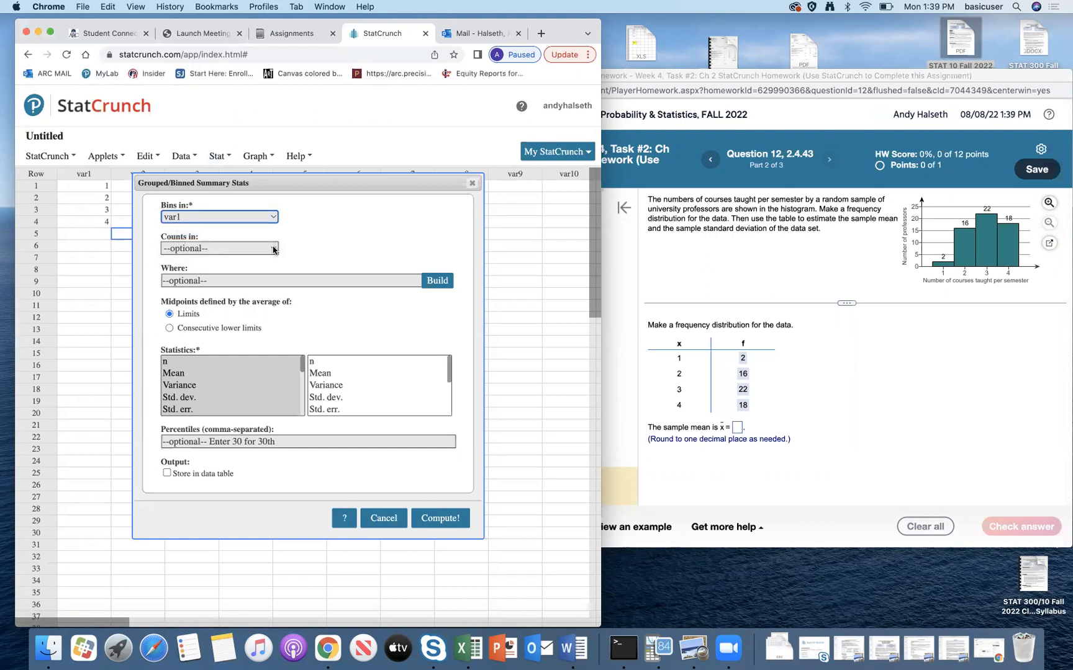
{"action": "left_click", "coordinate": [273, 249]}
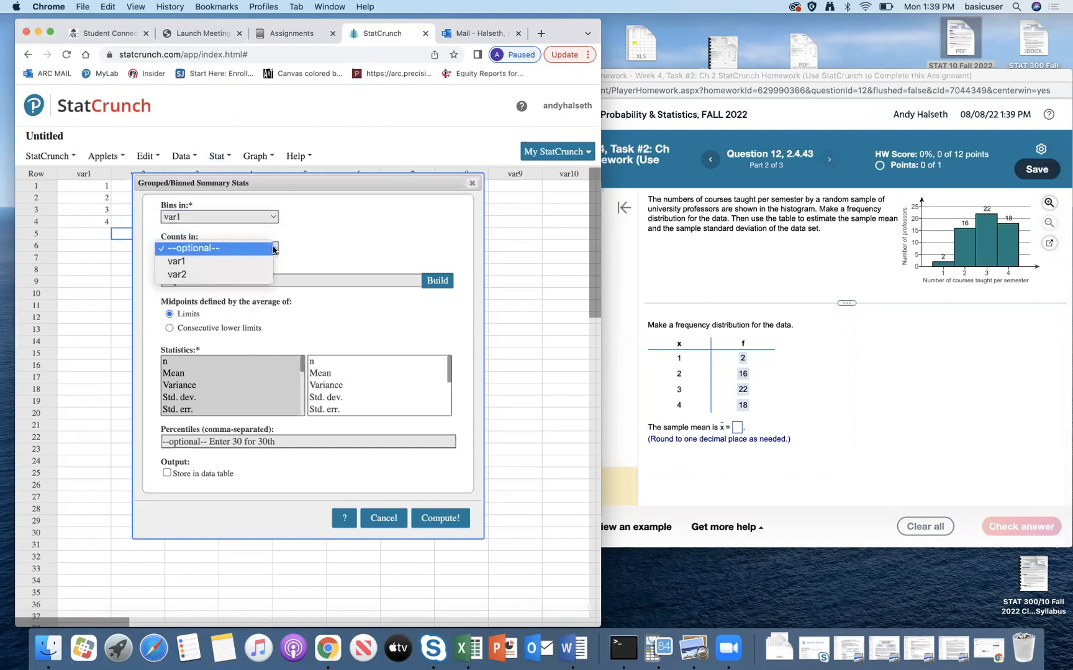
{"action": "left_click", "coordinate": [261, 276]}
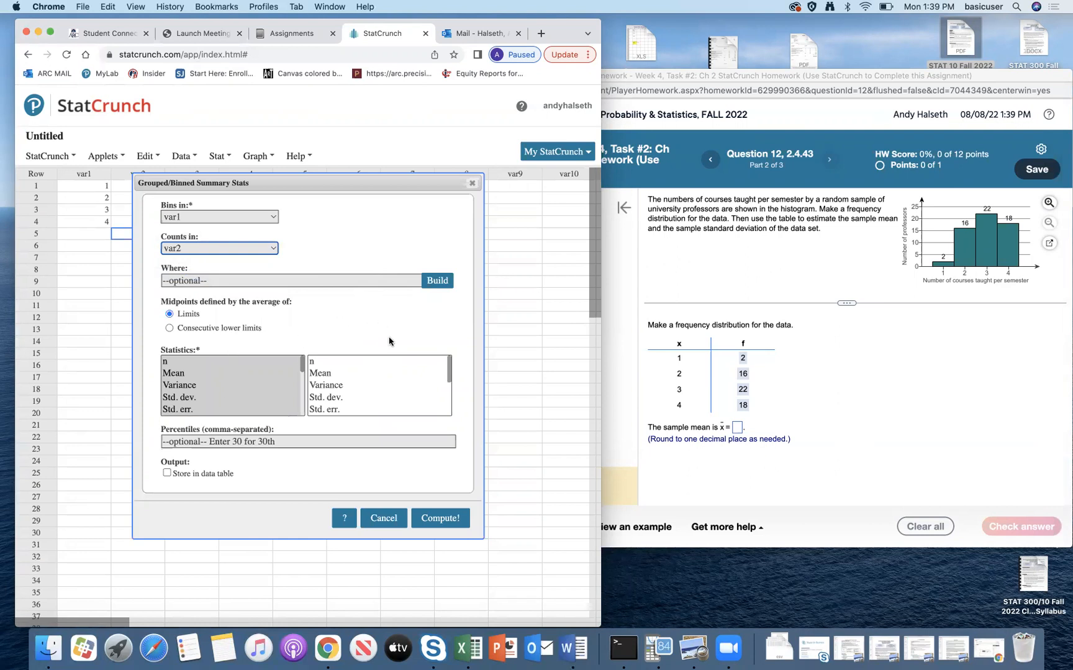
{"action": "left_click", "coordinate": [438, 517]}
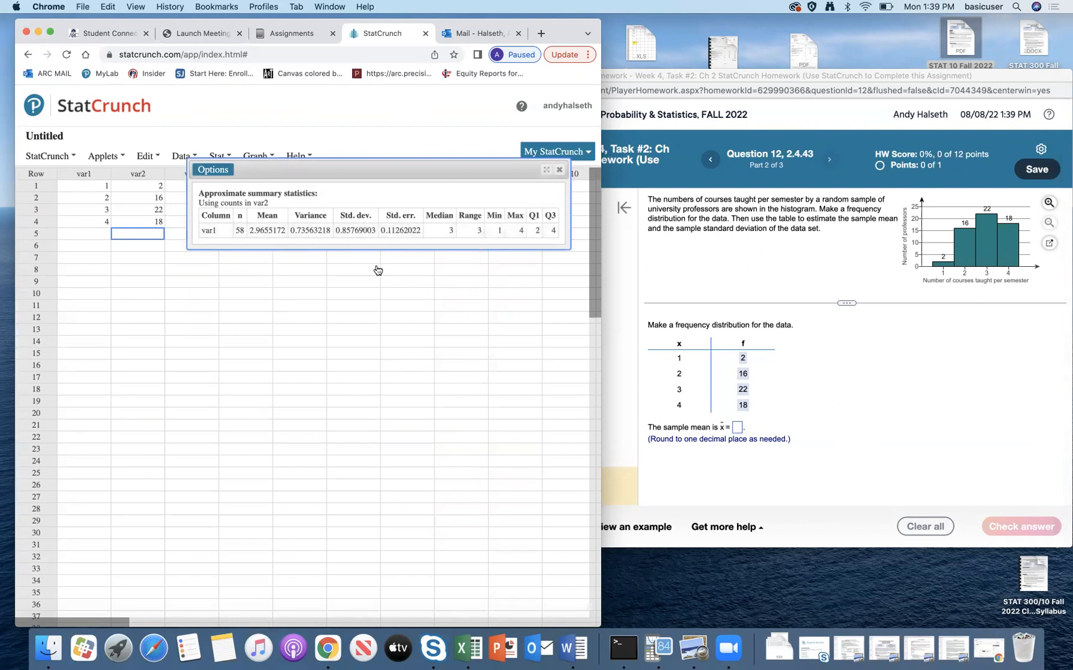
Return to the homework question, enter 3.0 as the sample mean and check the answer.
{"action": "left_click", "coordinate": [817, 400]}
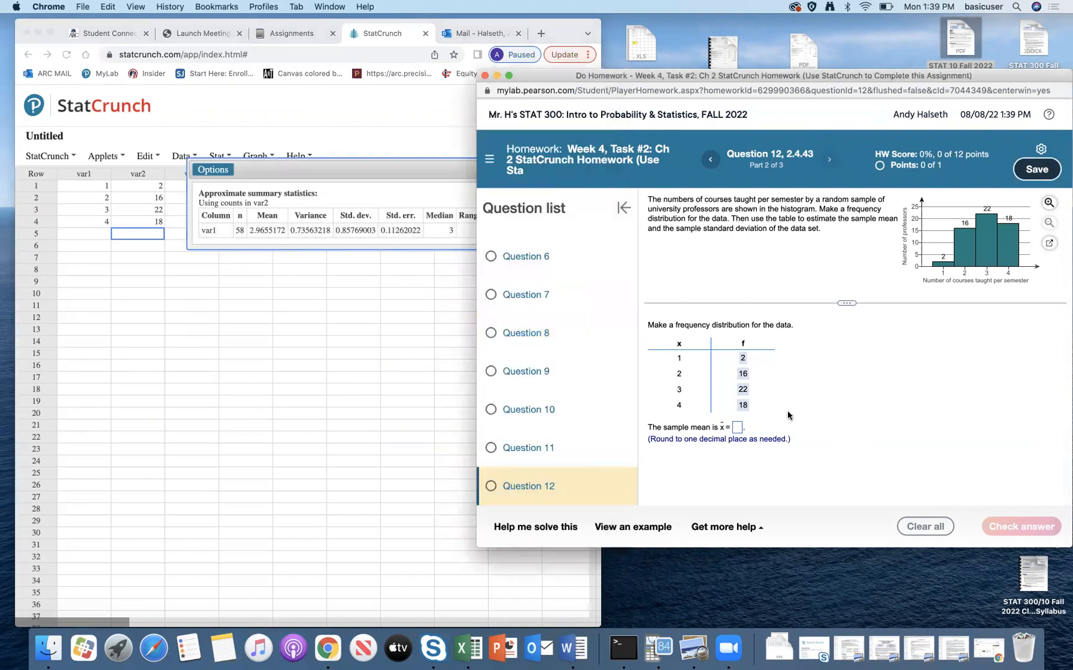
{"action": "left_click", "coordinate": [738, 428]}
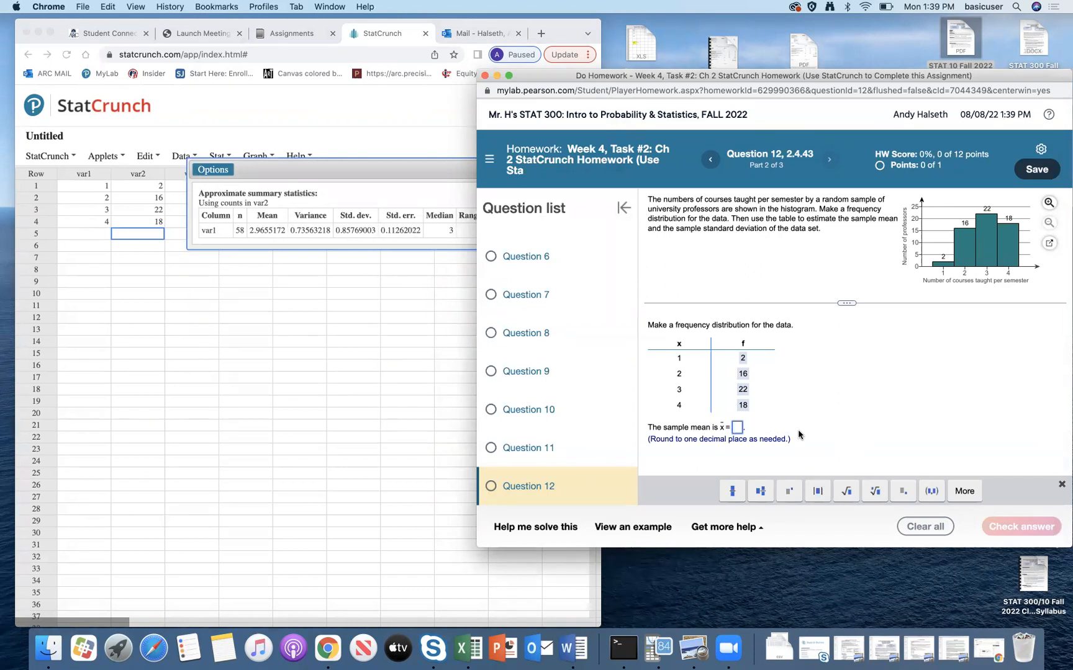
{"action": "type", "text": "3.0"}
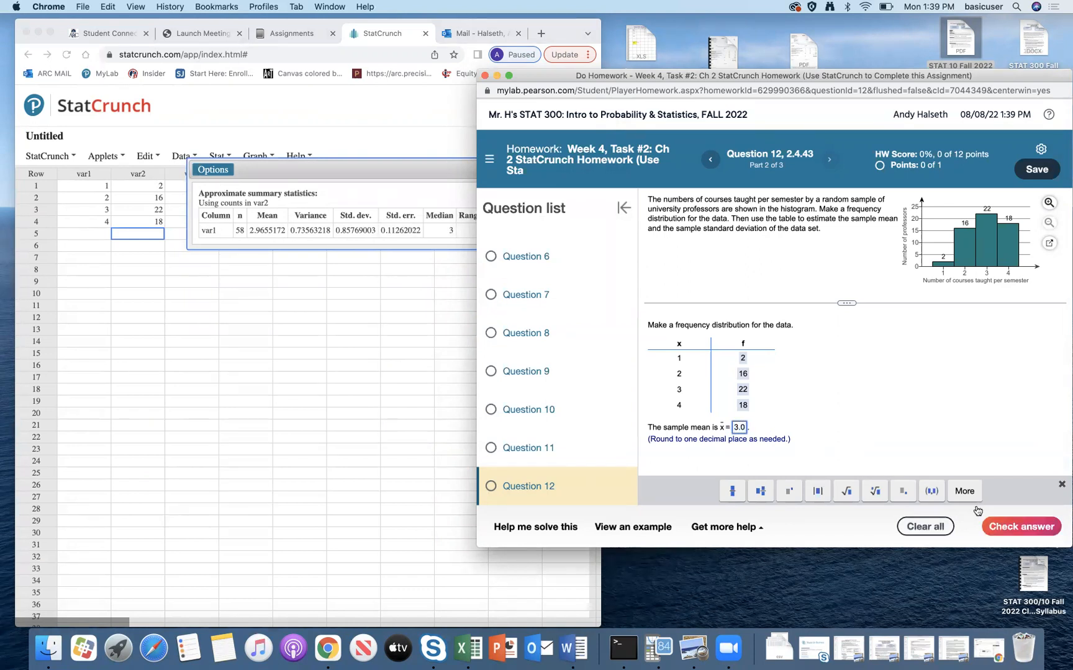
{"action": "left_click", "coordinate": [1024, 534]}
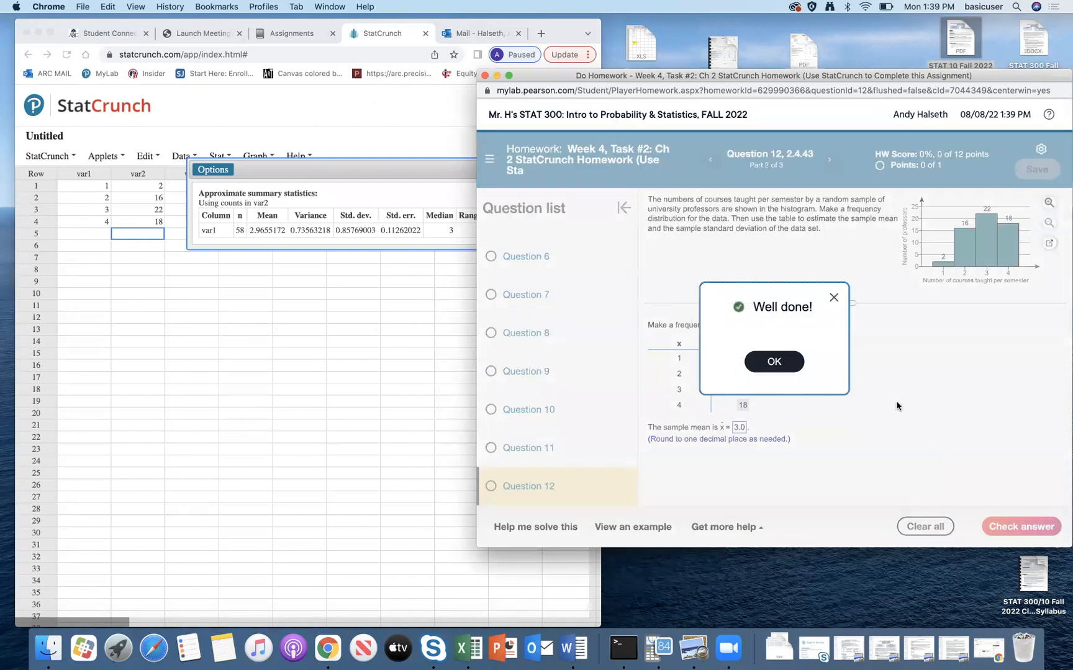
{"action": "left_click", "coordinate": [781, 362]}
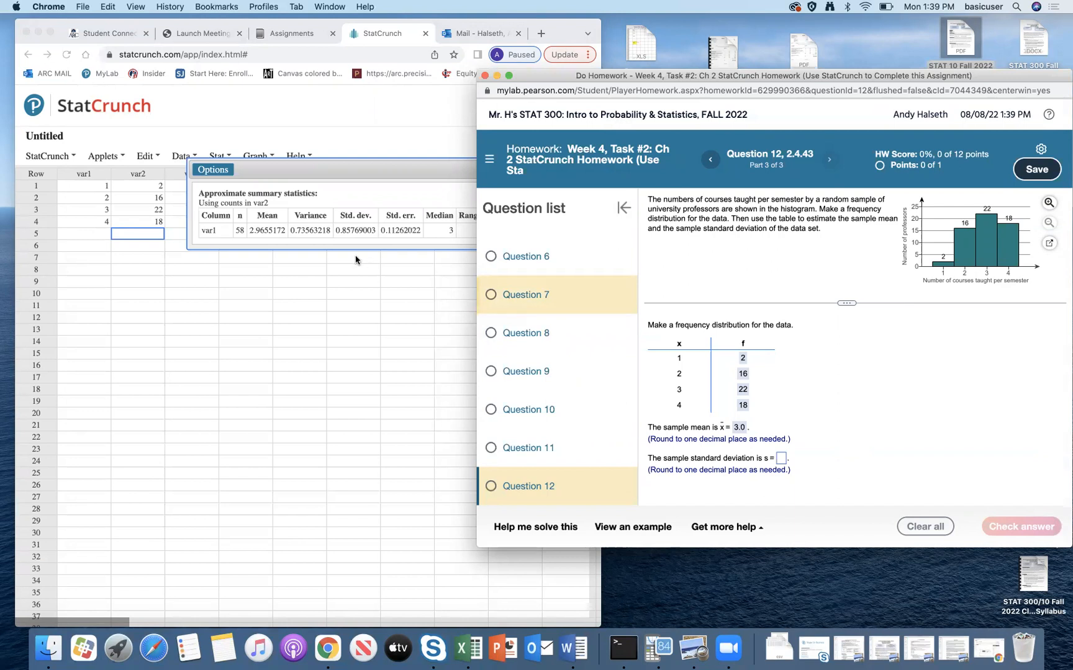
Enter .9 as the sample standard deviation and check the answer.
{"action": "left_click", "coordinate": [780, 459]}
{"action": "type", "text": ".9"}
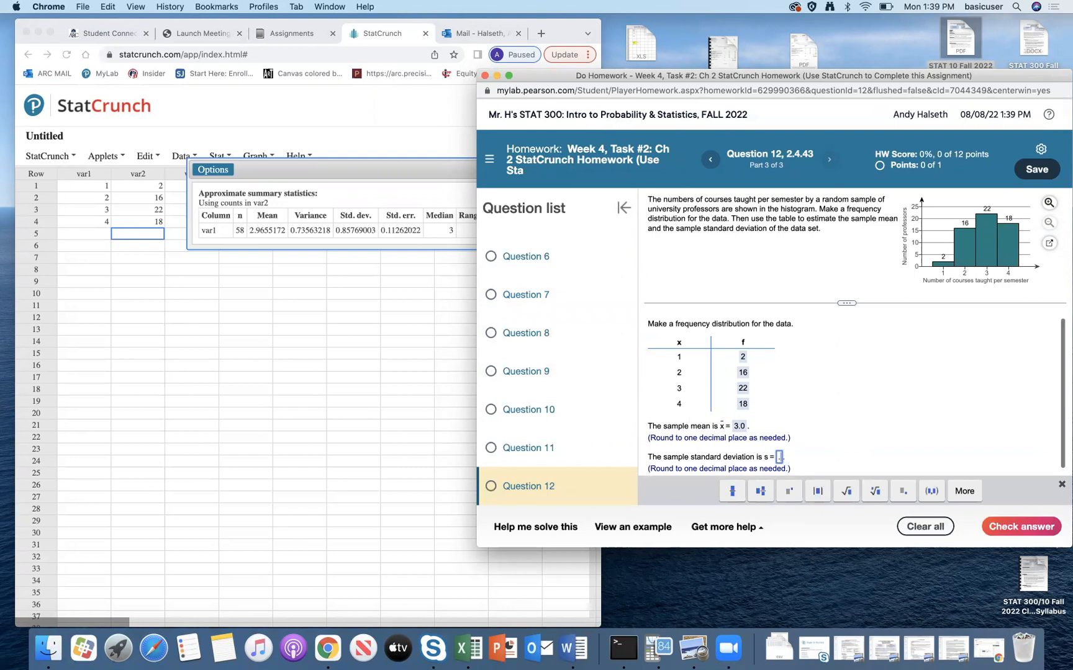
{"action": "left_click", "coordinate": [1021, 527]}
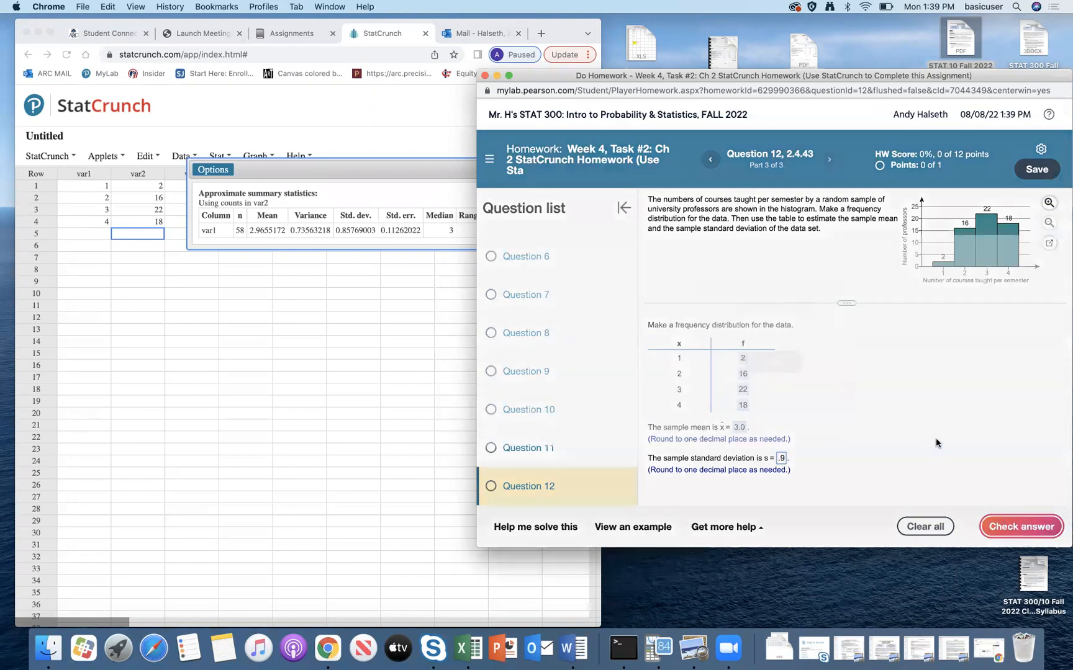
{"action": "left_click", "coordinate": [773, 363]}
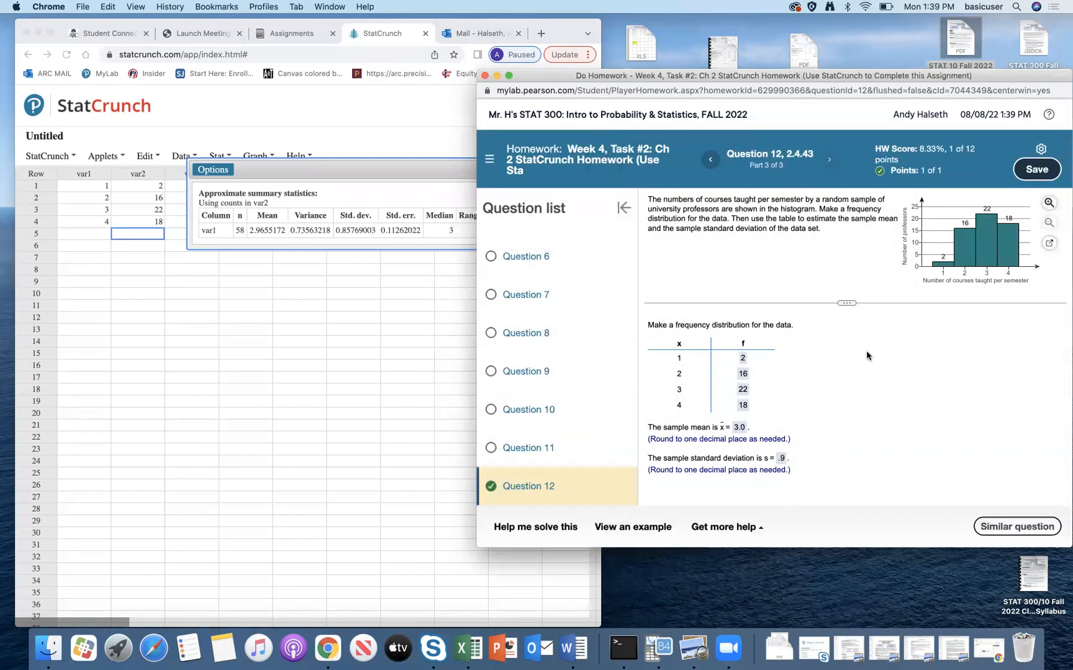